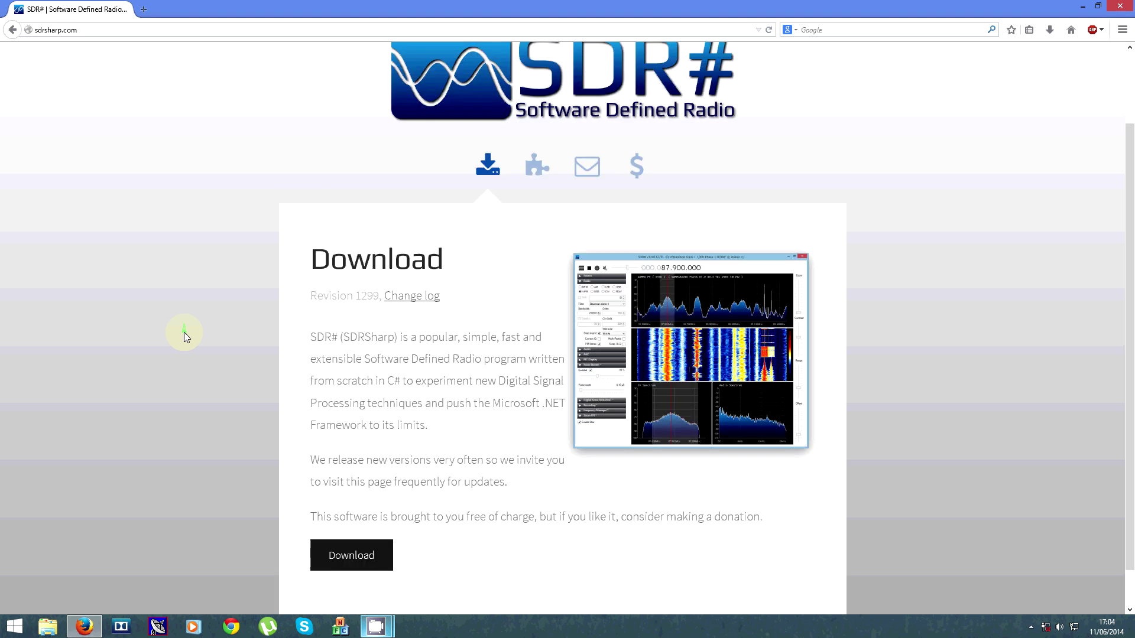
Download the SDR# installer archive sdr-install.zip from sdrsharp.com and save the file.
{"action": "scroll", "coordinate": [183, 332], "scroll_direction": "up", "scroll_amount": 2}
{"action": "scroll", "coordinate": [186, 326], "scroll_direction": "down", "scroll_amount": 2}
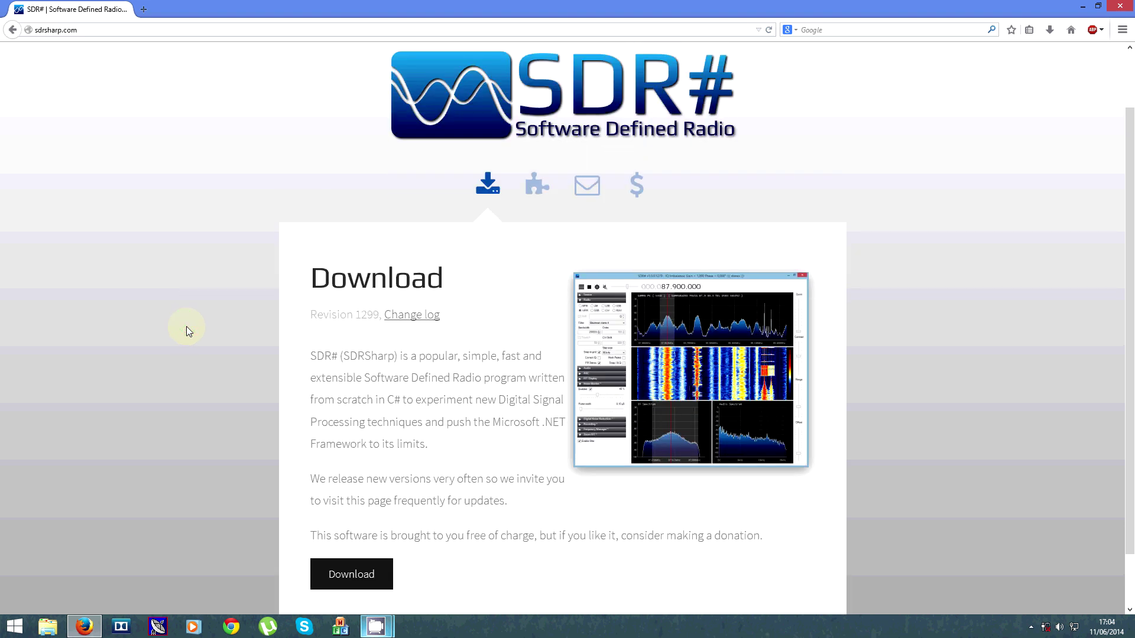
{"action": "scroll", "coordinate": [186, 330], "scroll_direction": "down", "scroll_amount": 2}
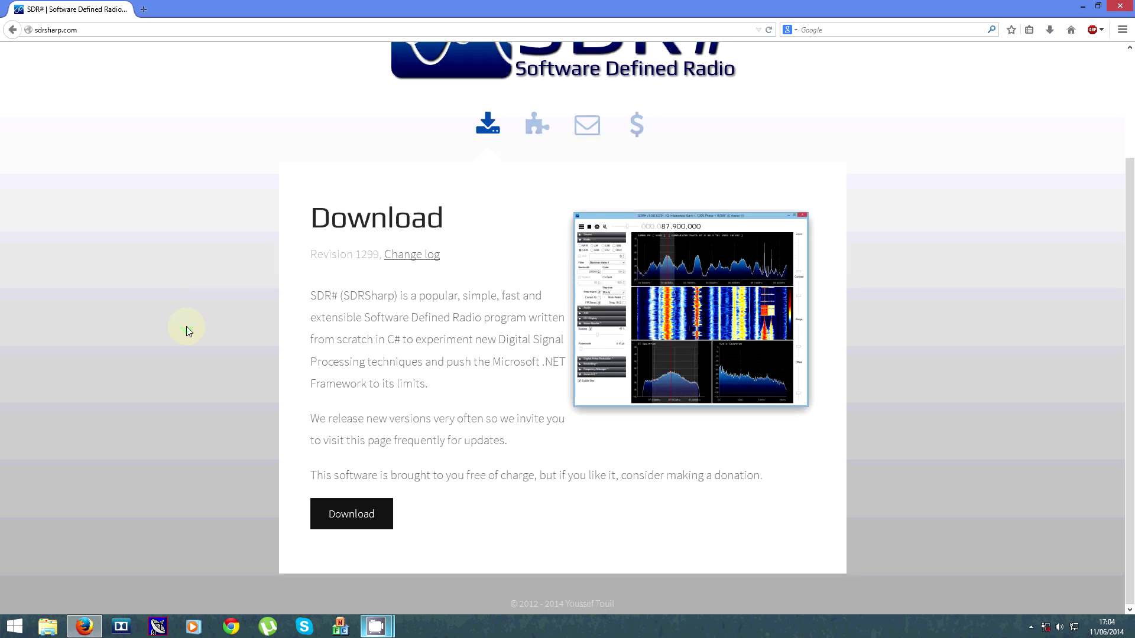
{"action": "left_click", "coordinate": [334, 514]}
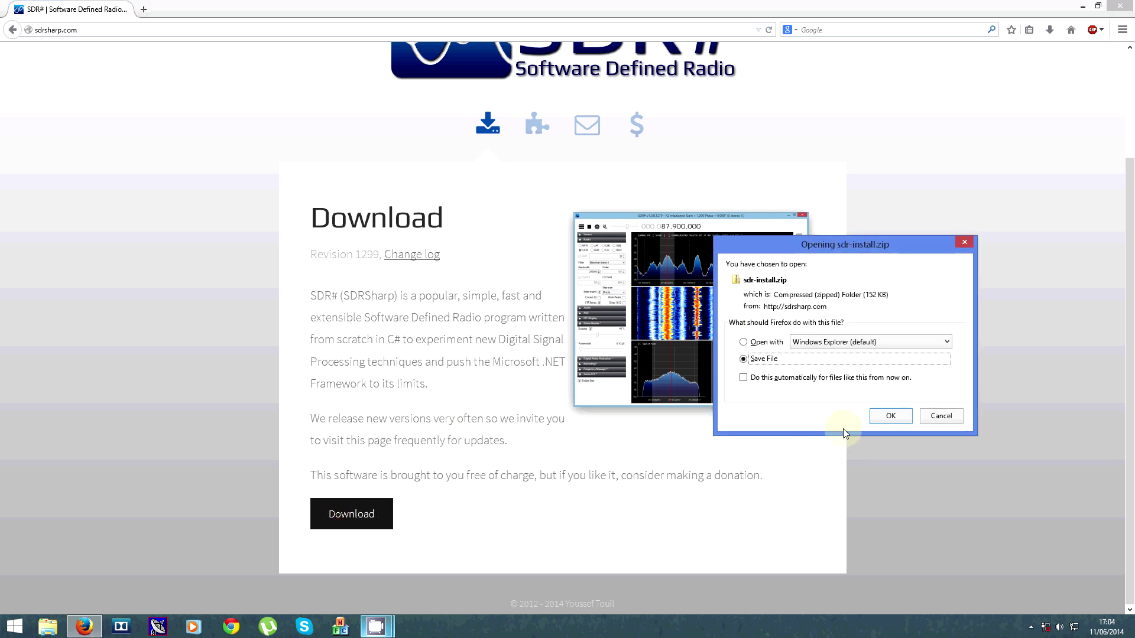
{"action": "left_click", "coordinate": [889, 416]}
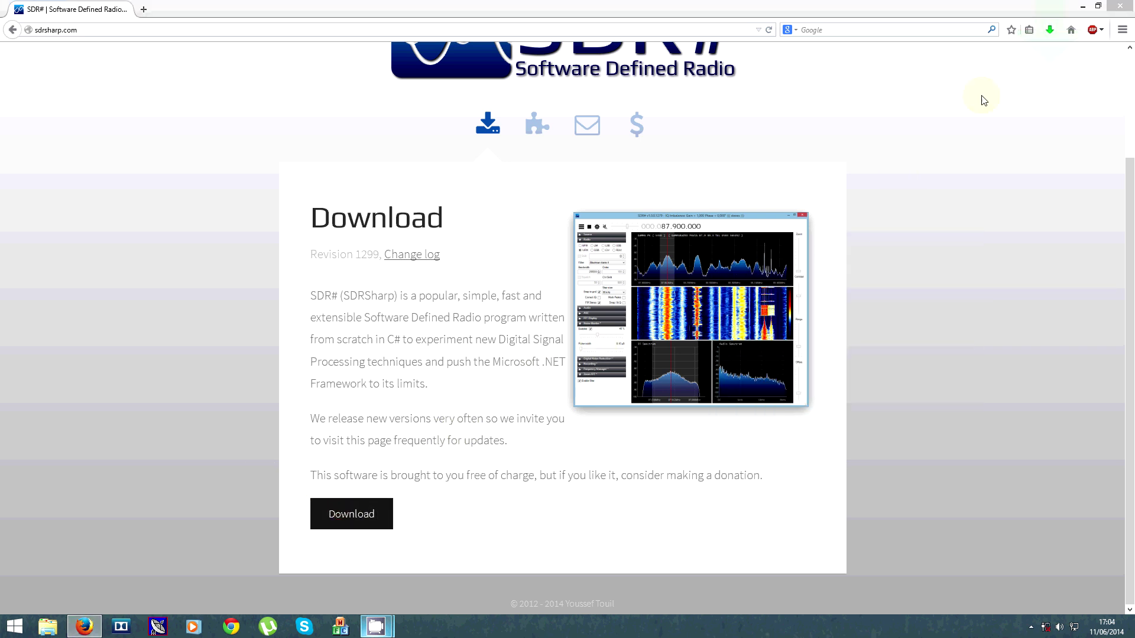
Open the newest downloaded sdr-install.zip and extract all of its contents into the Downloads folder.
{"action": "left_click", "coordinate": [1050, 31]}
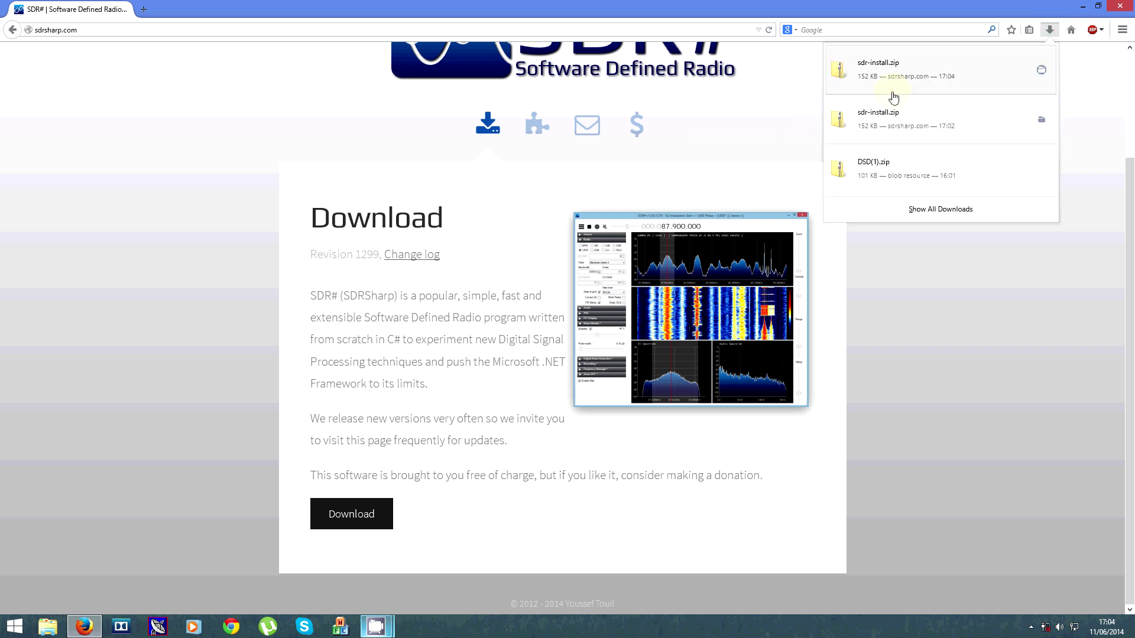
{"action": "left_click", "coordinate": [896, 87]}
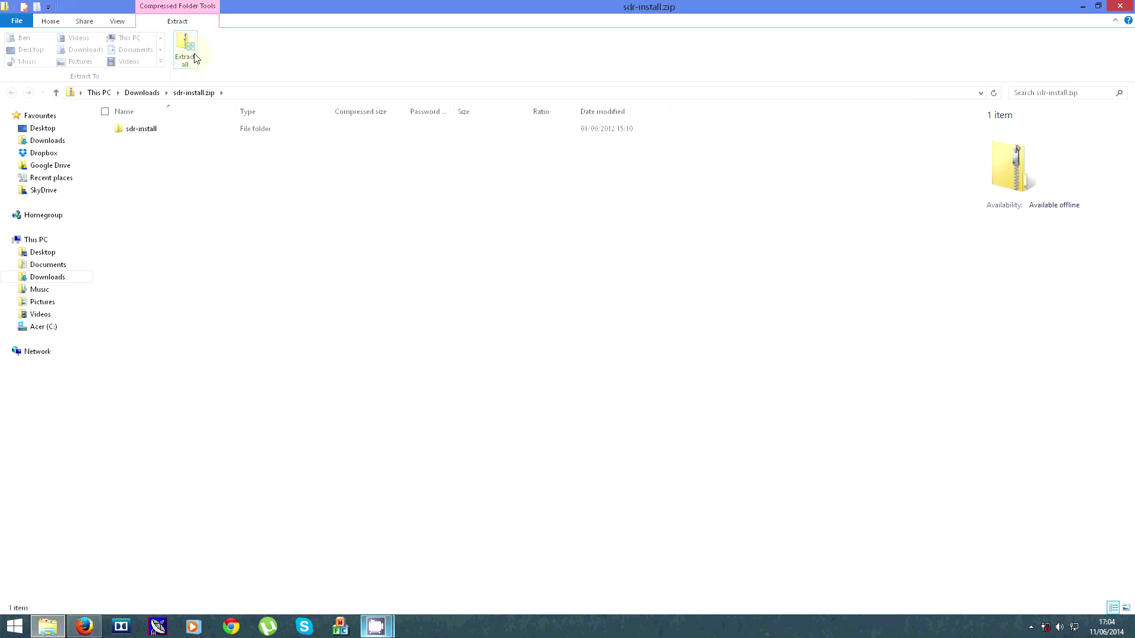
{"action": "left_click", "coordinate": [185, 50]}
{"action": "left_click", "coordinate": [675, 427]}
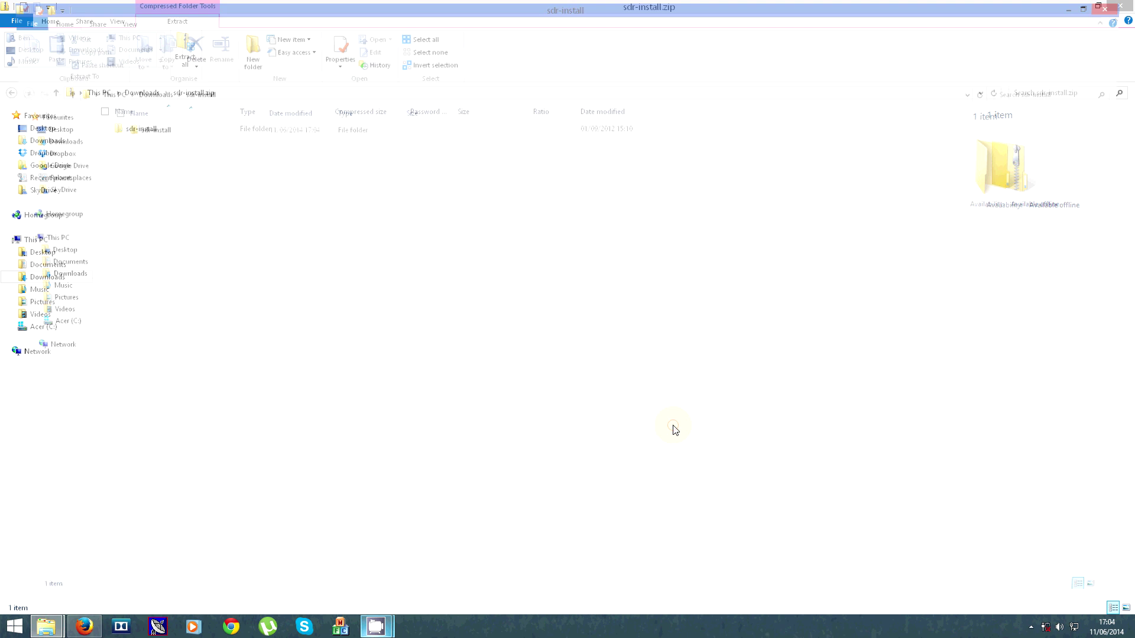
Close the archive window, maximise the extracted sdr-install window and open the inner sdr-install folder.
{"action": "left_click", "coordinate": [1097, 6]}
{"action": "left_click", "coordinate": [1120, 6]}
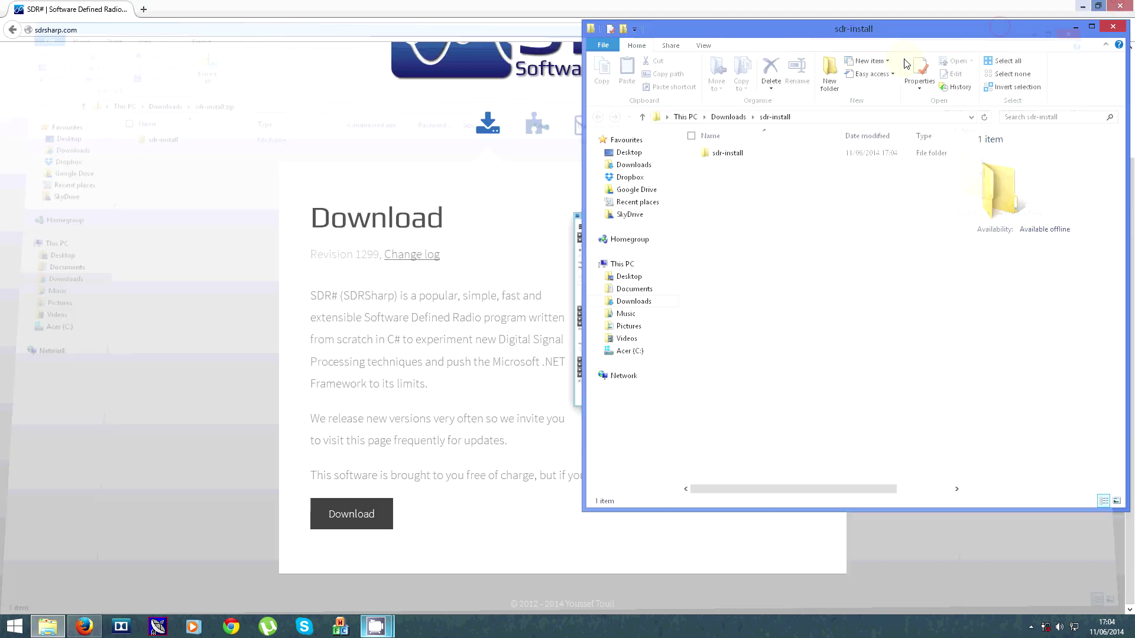
{"action": "left_click", "coordinate": [682, 31]}
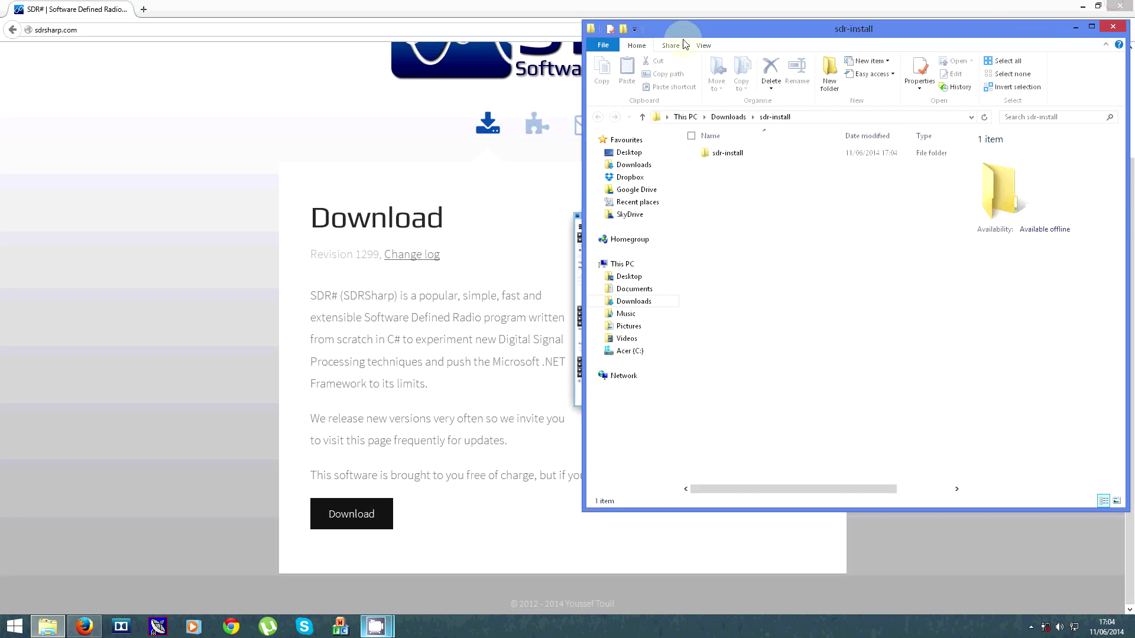
{"action": "left_click", "coordinate": [800, 26]}
{"action": "left_click", "coordinate": [1091, 26]}
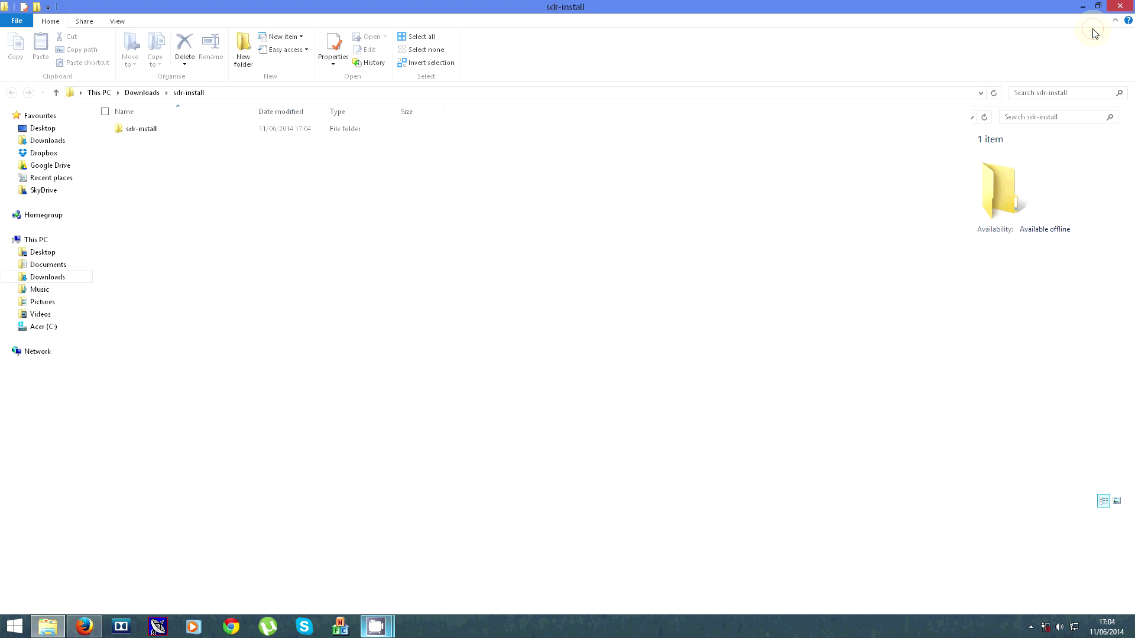
{"action": "double_click", "coordinate": [272, 131]}
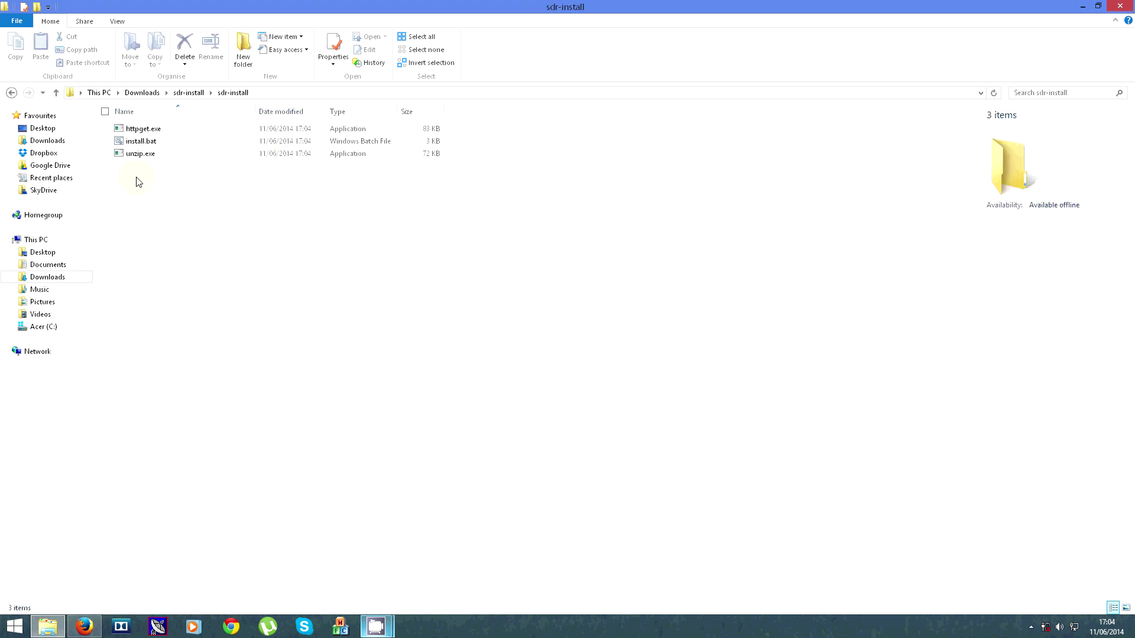
Run install.bat to install the latest SDR# version and dismiss the console once the installation finishes.
{"action": "double_click", "coordinate": [193, 141]}
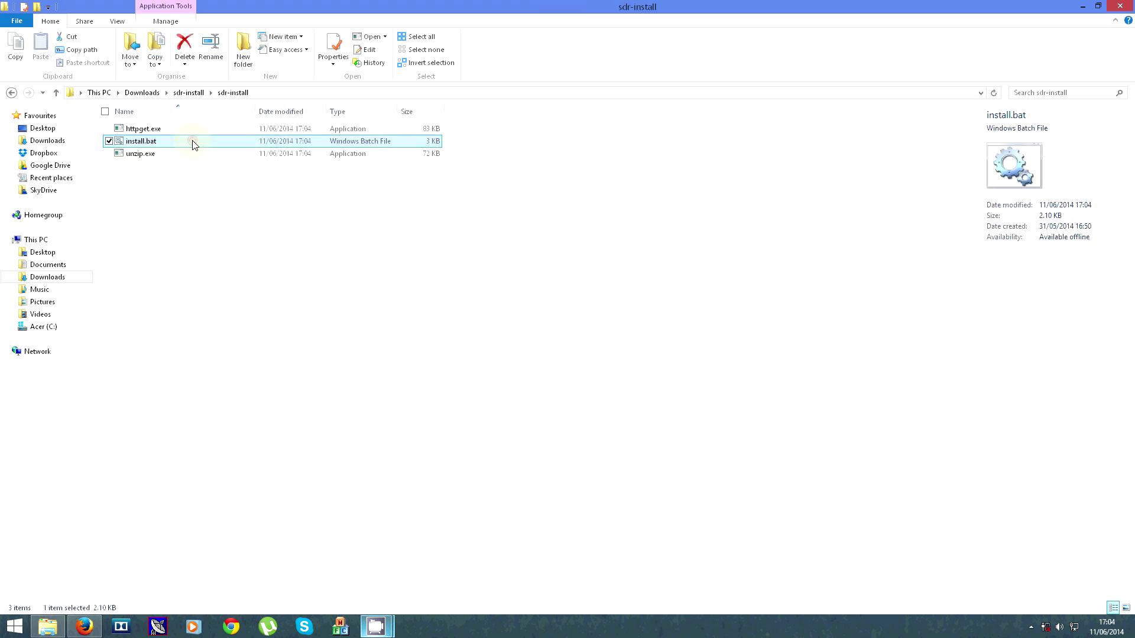
{"action": "left_click_drag", "start_coordinate": [218, 44], "coordinate": [622, 259]}
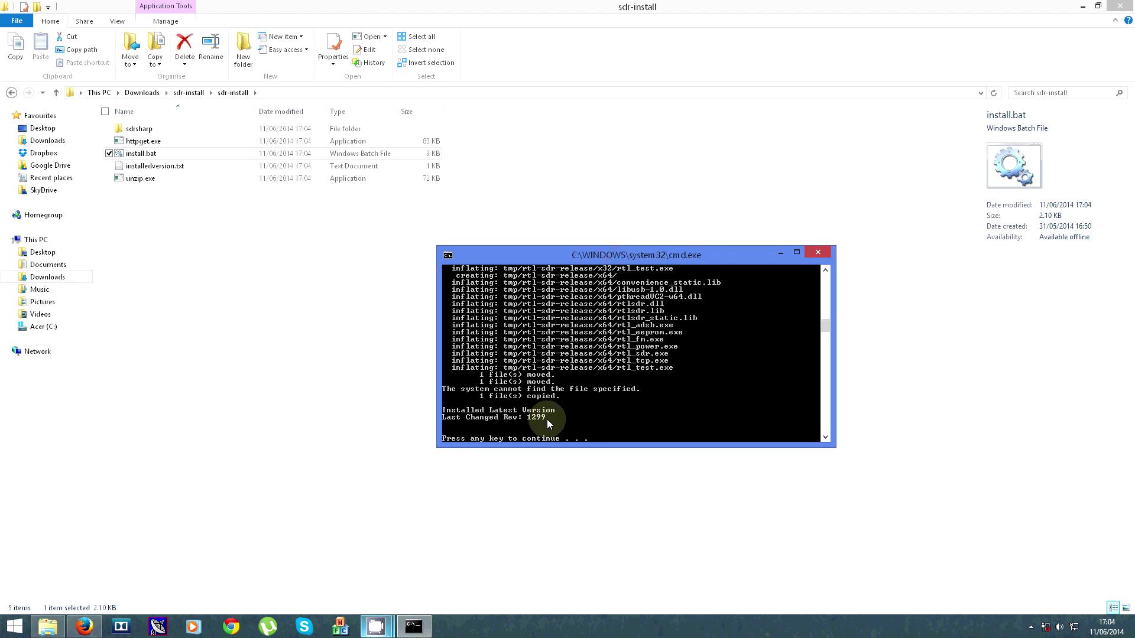
{"action": "key", "text": "Return"}
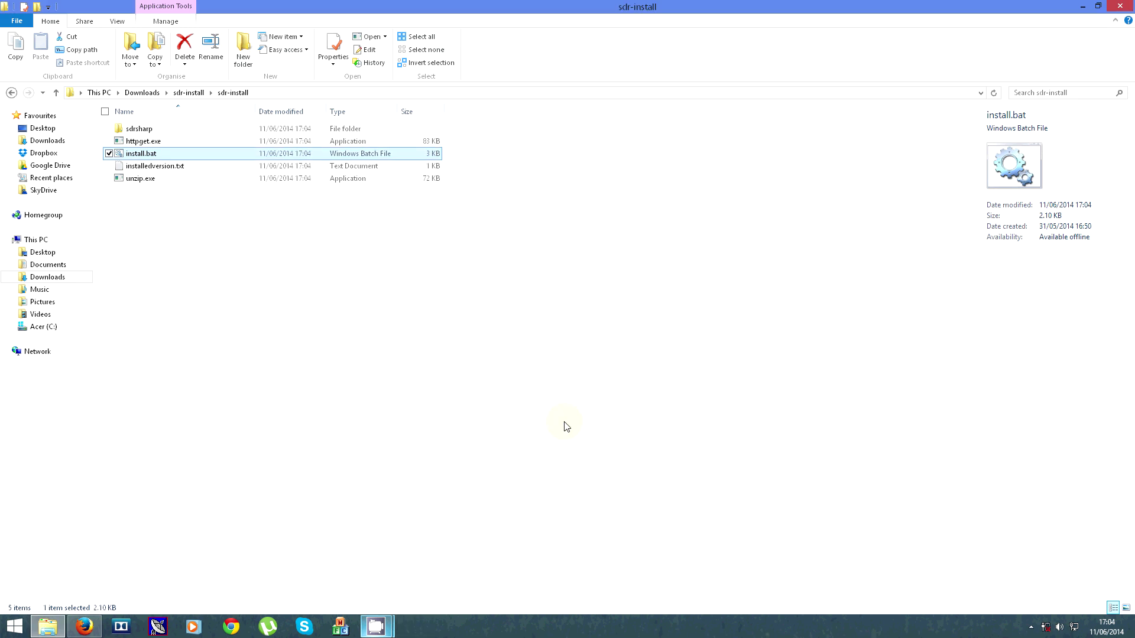
Open the new sdrsharp folder and launch zadig.exe from it.
{"action": "double_click", "coordinate": [175, 131]}
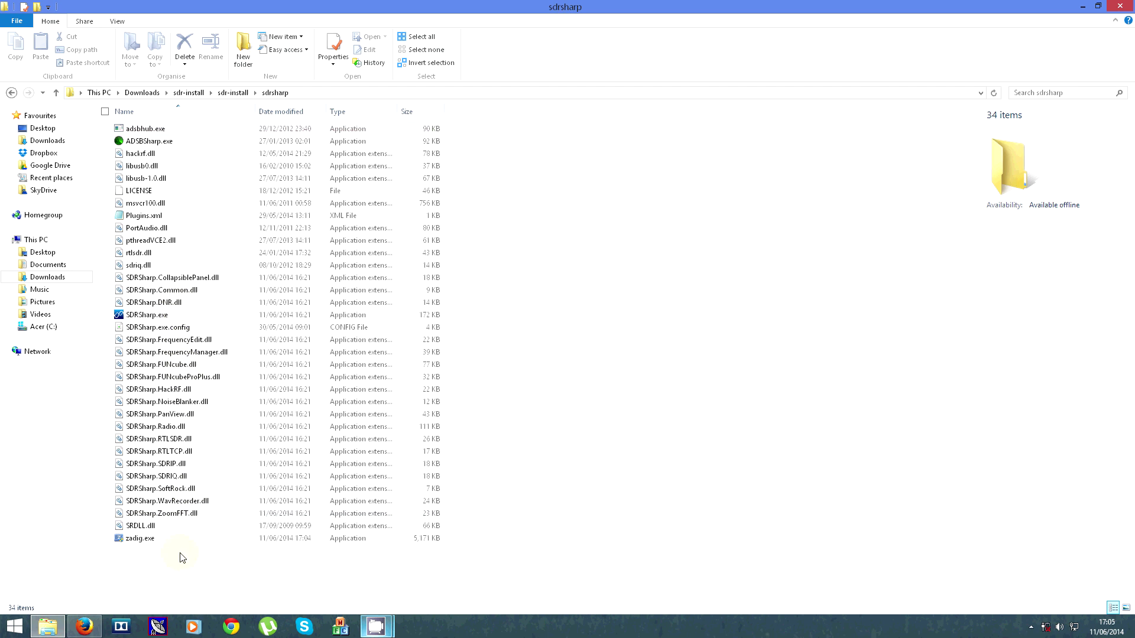
{"action": "left_click", "coordinate": [158, 540]}
{"action": "double_click", "coordinate": [162, 545]}
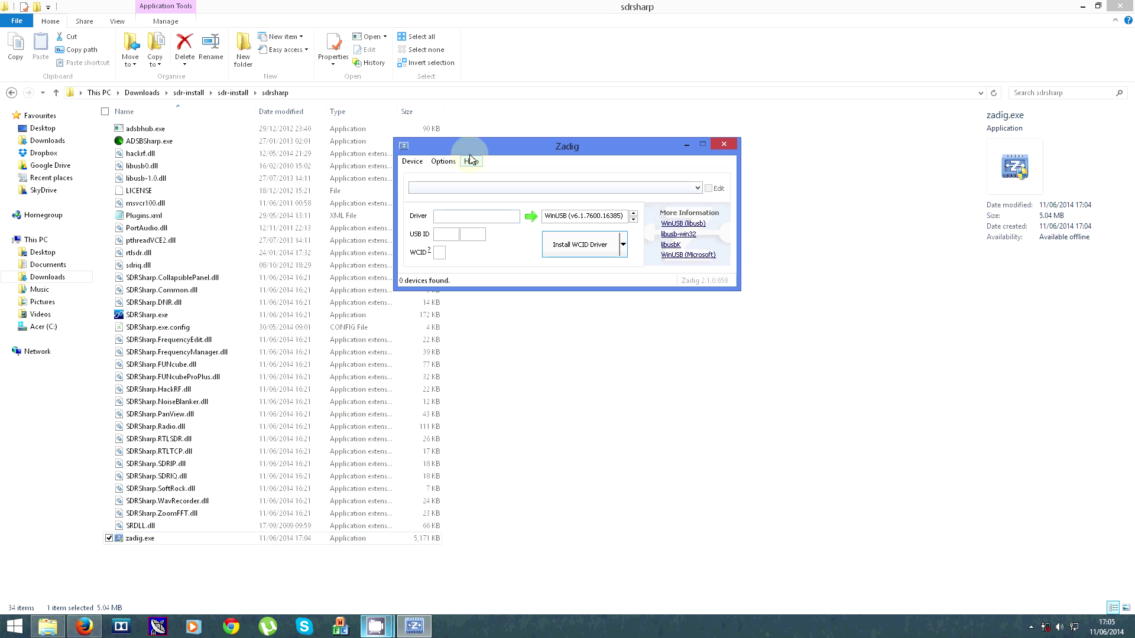
{"action": "left_click_drag", "start_coordinate": [469, 149], "coordinate": [527, 250]}
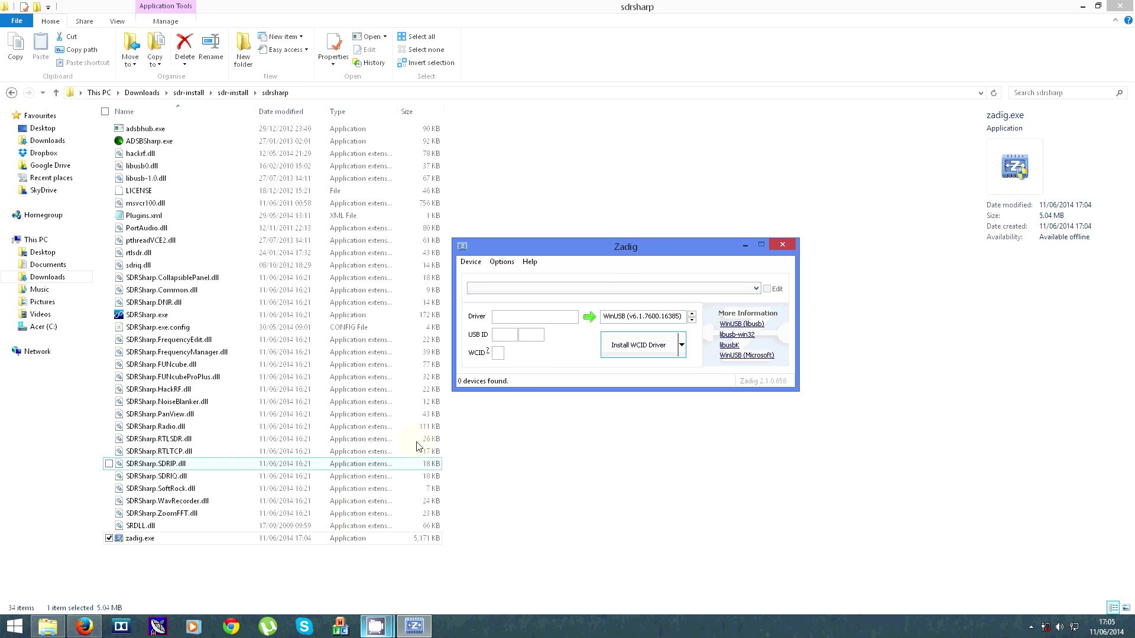
Make Zadig list all devices and select RTL2838UHIDIR as the device.
{"action": "left_click", "coordinate": [505, 289]}
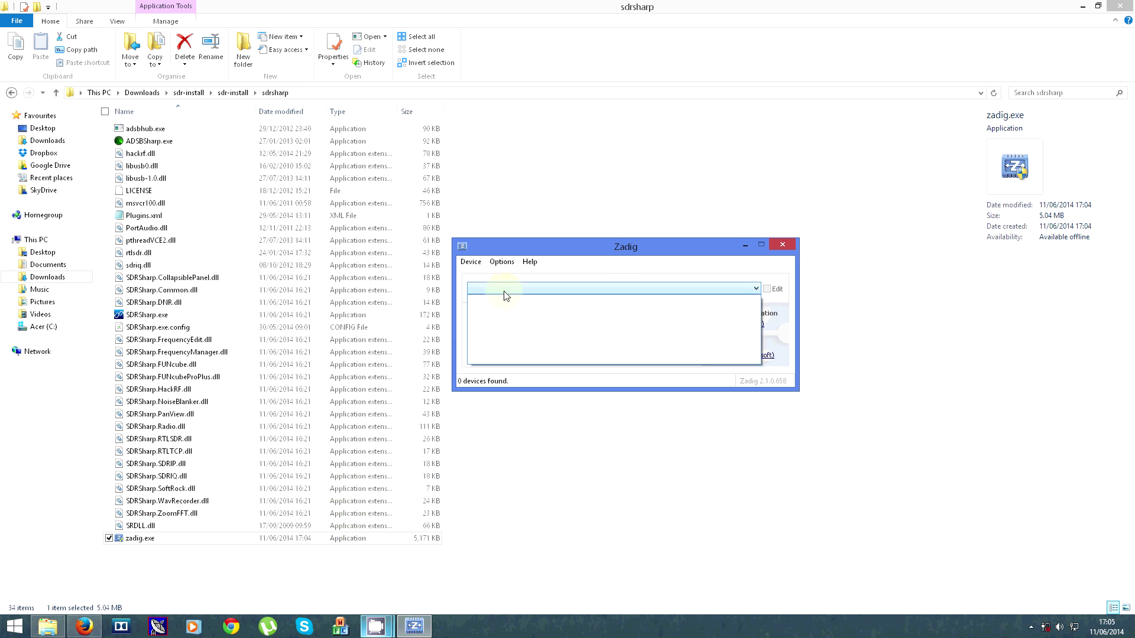
{"action": "left_click", "coordinate": [509, 303]}
{"action": "left_click", "coordinate": [502, 261]}
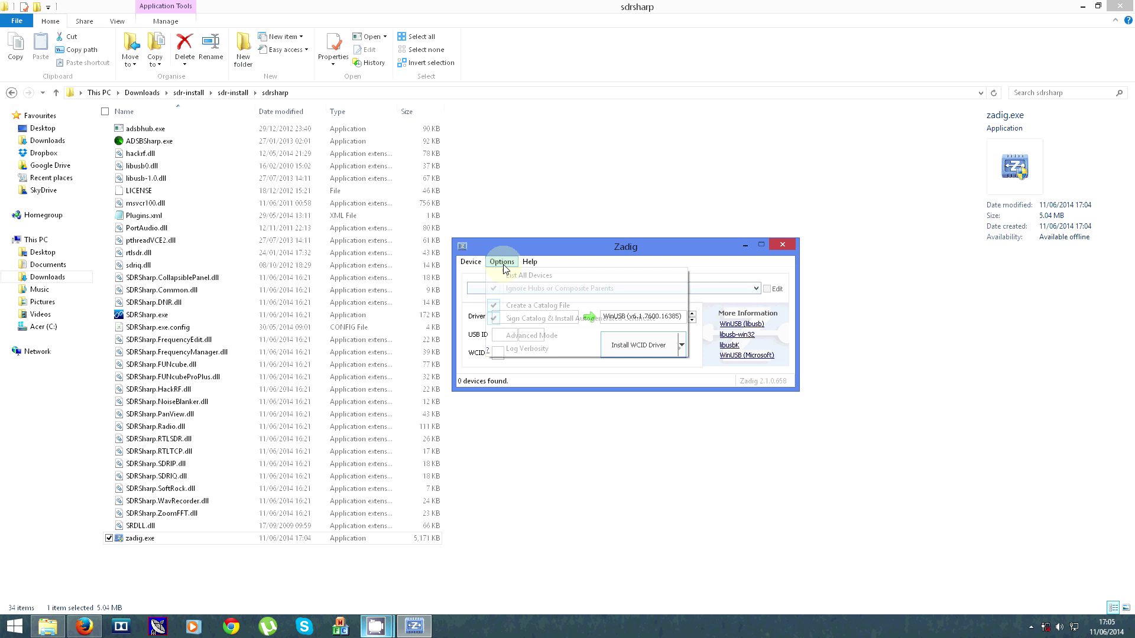
{"action": "left_click", "coordinate": [507, 277]}
{"action": "left_click", "coordinate": [474, 292]}
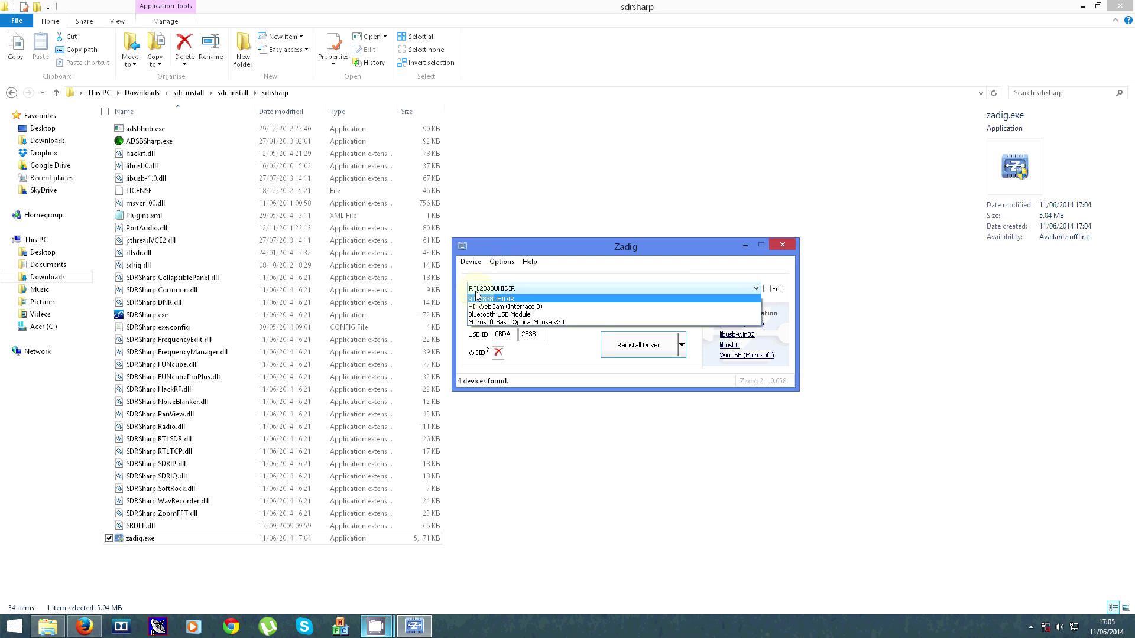
{"action": "left_click", "coordinate": [474, 298]}
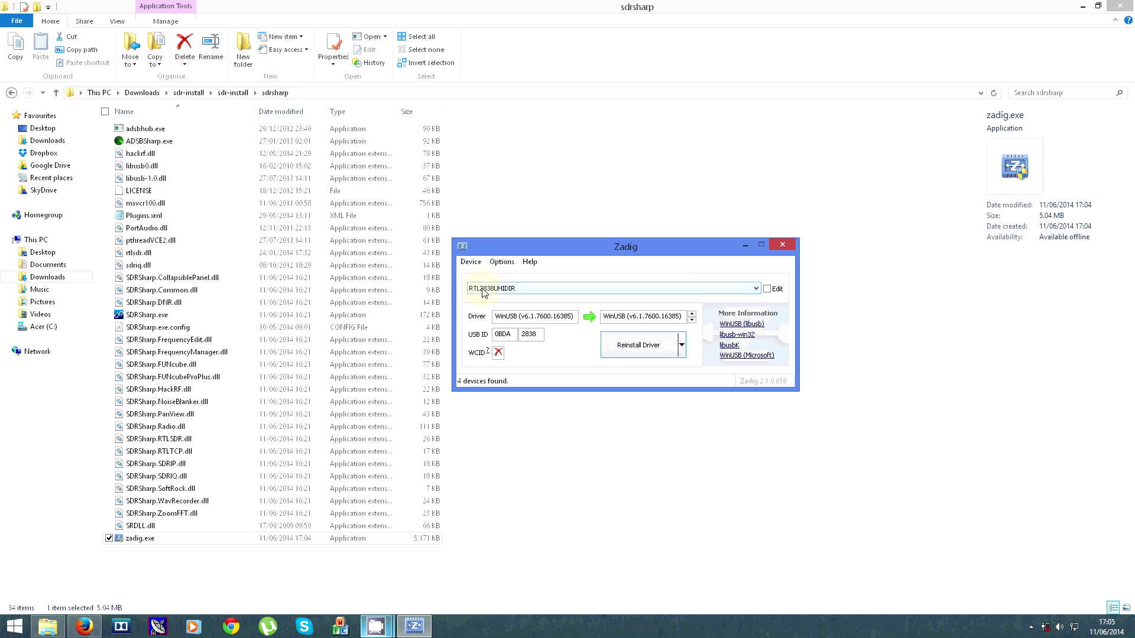
{"action": "left_click", "coordinate": [564, 287]}
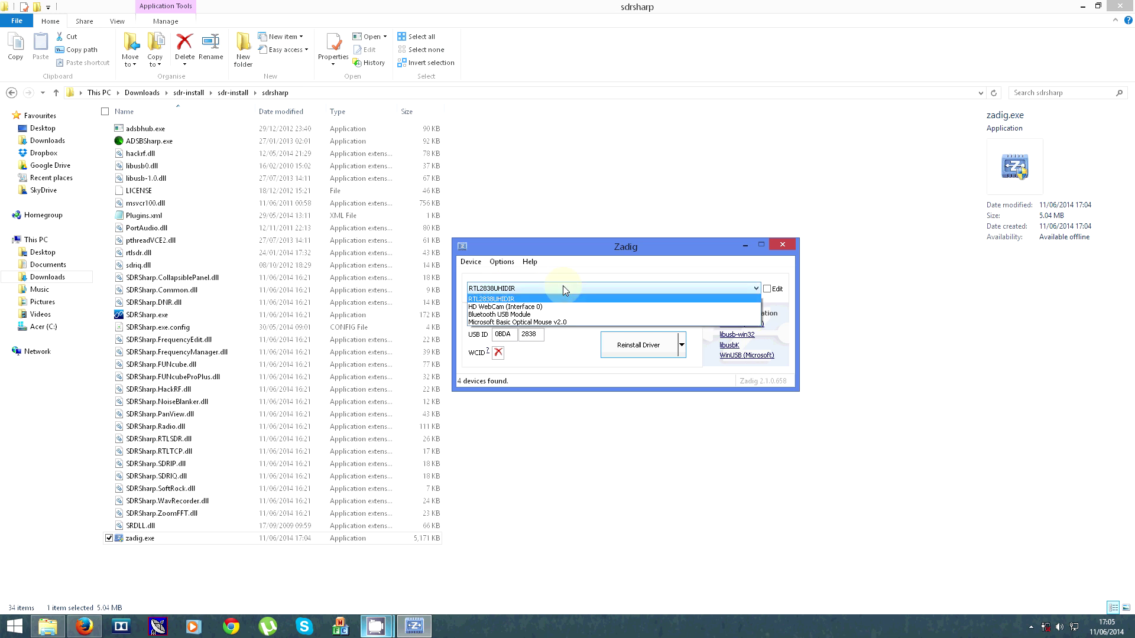
{"action": "left_click", "coordinate": [562, 286]}
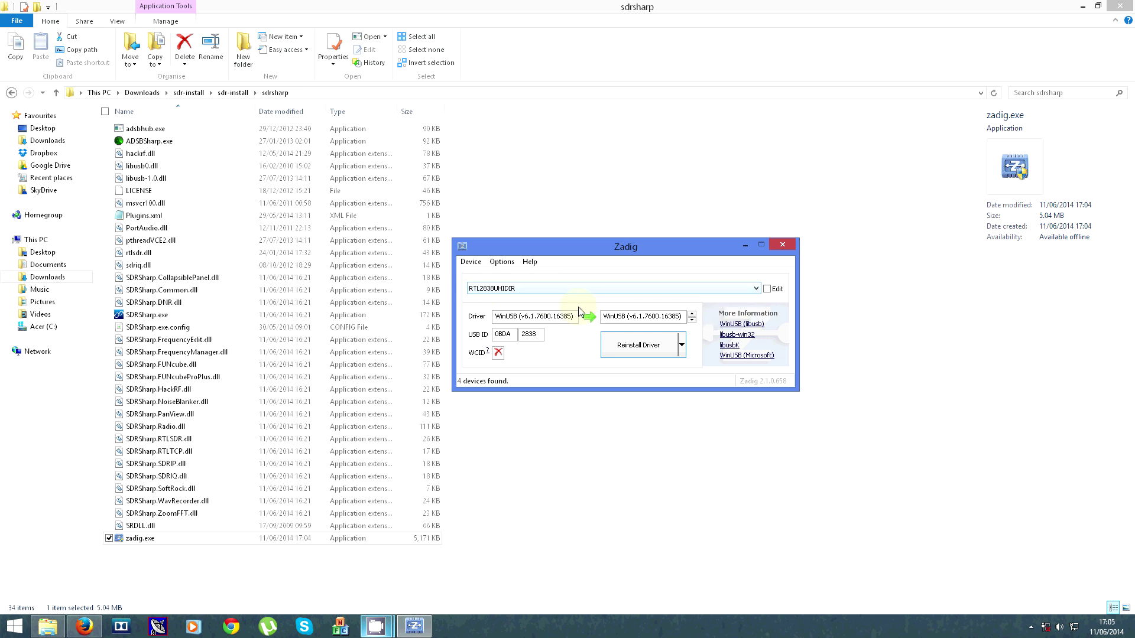
Try libusb-win32 (v1.2.6.0) as the target driver, switch back to WinUSB (v6.1.7600.16385) and close Zadig.
{"action": "left_click", "coordinate": [692, 320]}
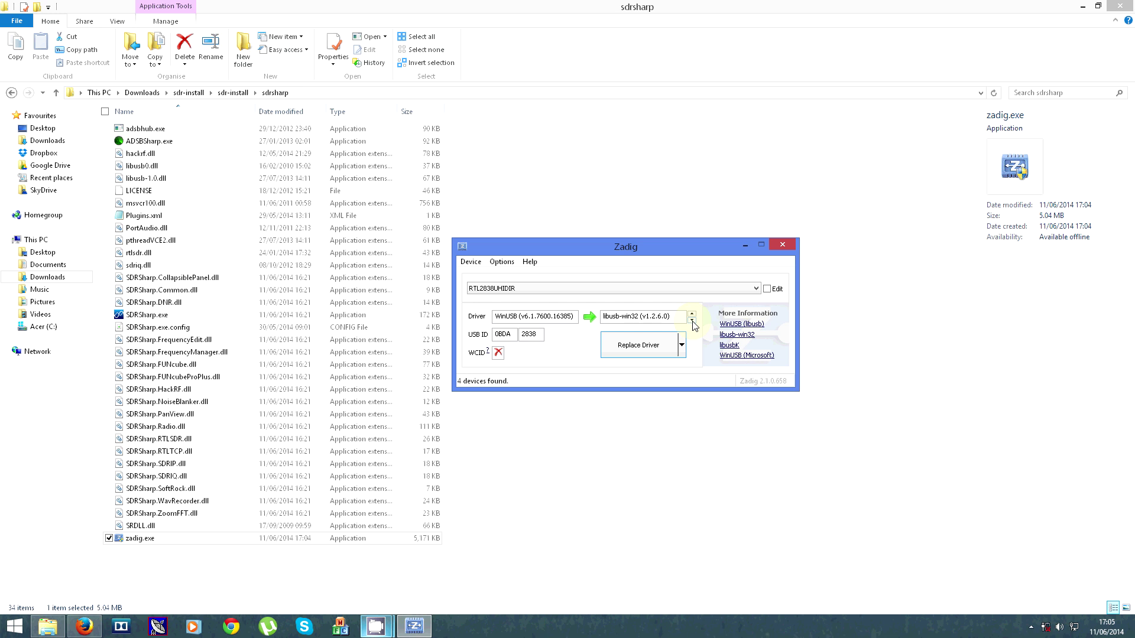
{"action": "left_click", "coordinate": [692, 314]}
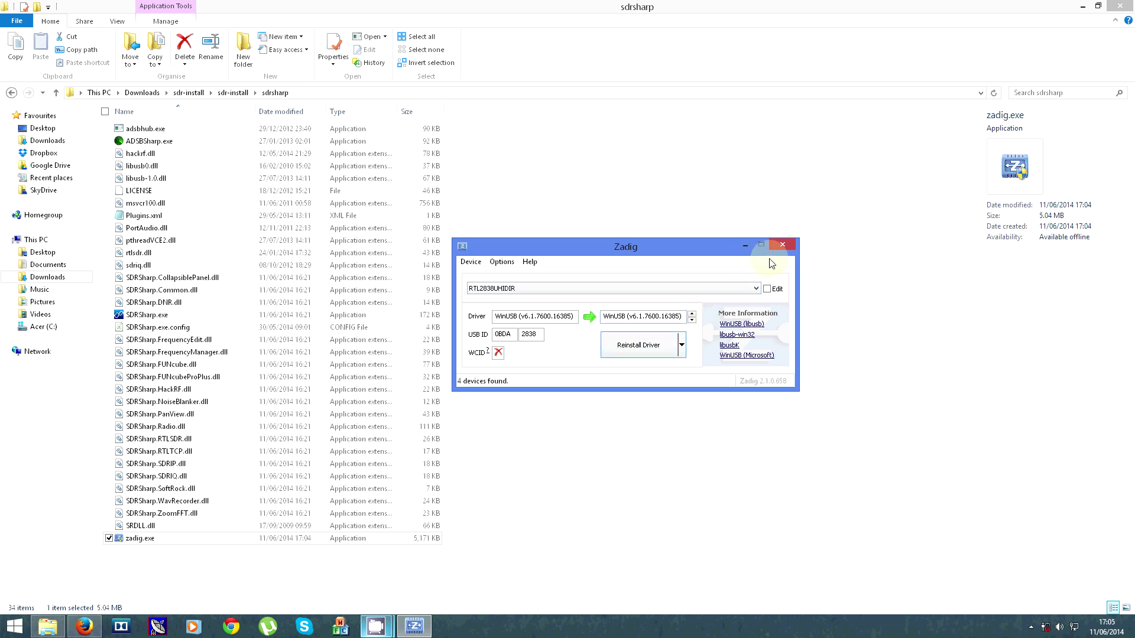
{"action": "left_click", "coordinate": [781, 245]}
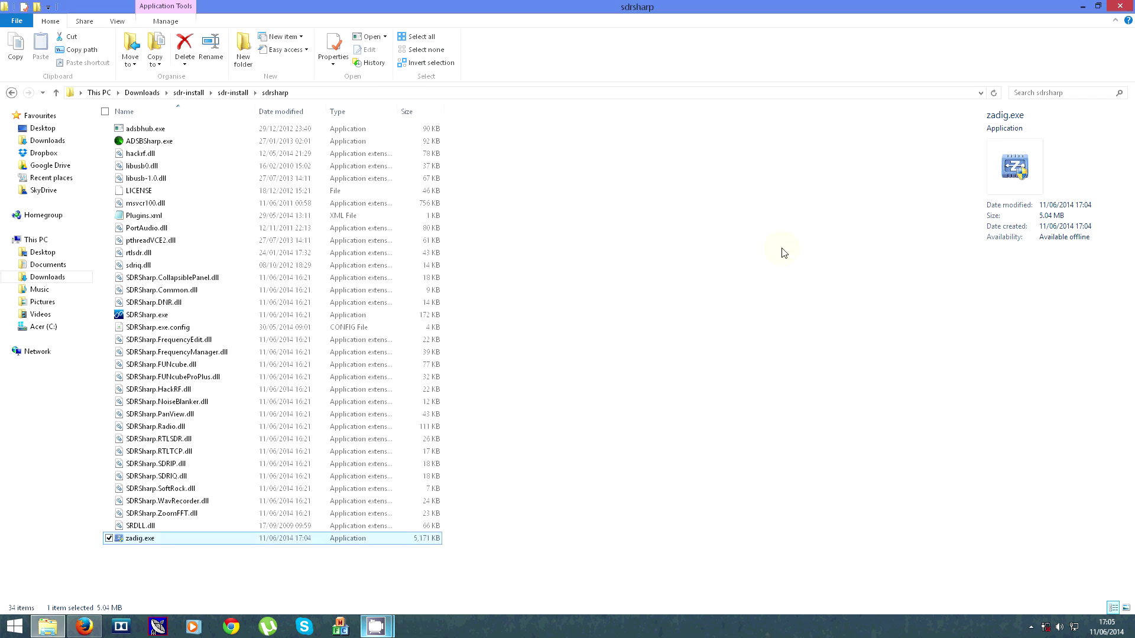
Launch SDRSharp.exe from the sdrsharp folder and maximise its window.
{"action": "left_click", "coordinate": [166, 317]}
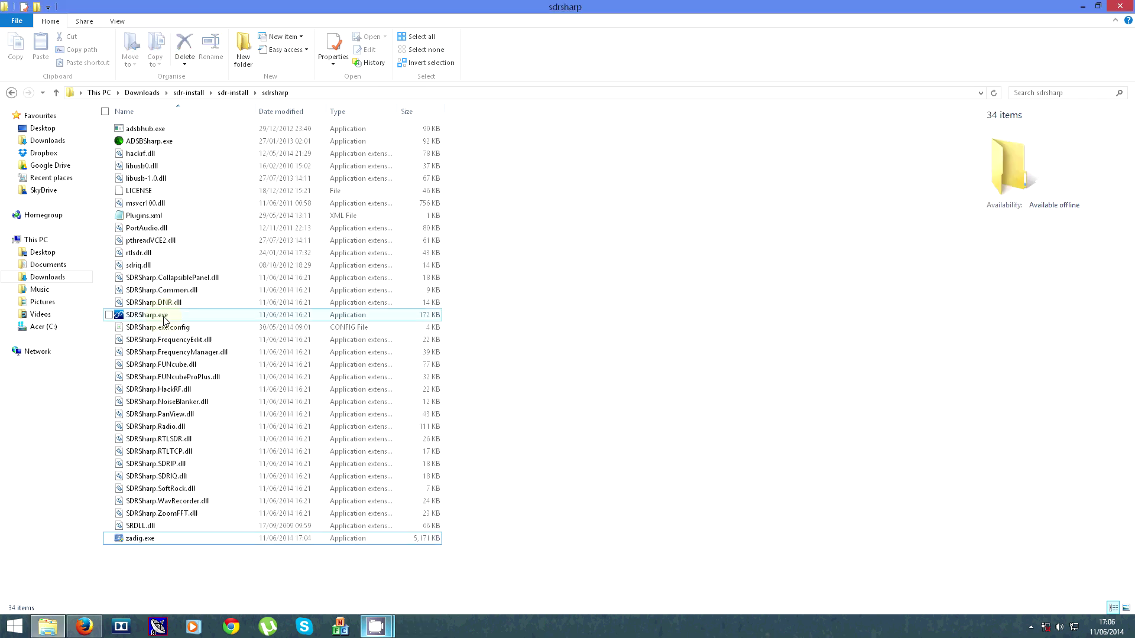
{"action": "double_click", "coordinate": [164, 317]}
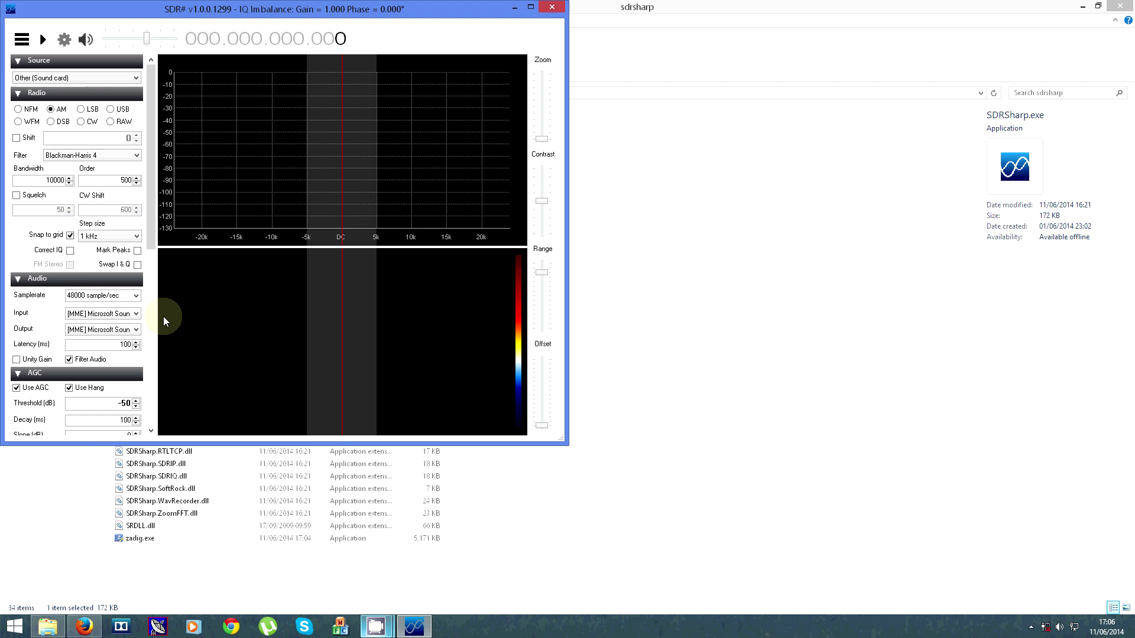
{"action": "double_click", "coordinate": [409, 9]}
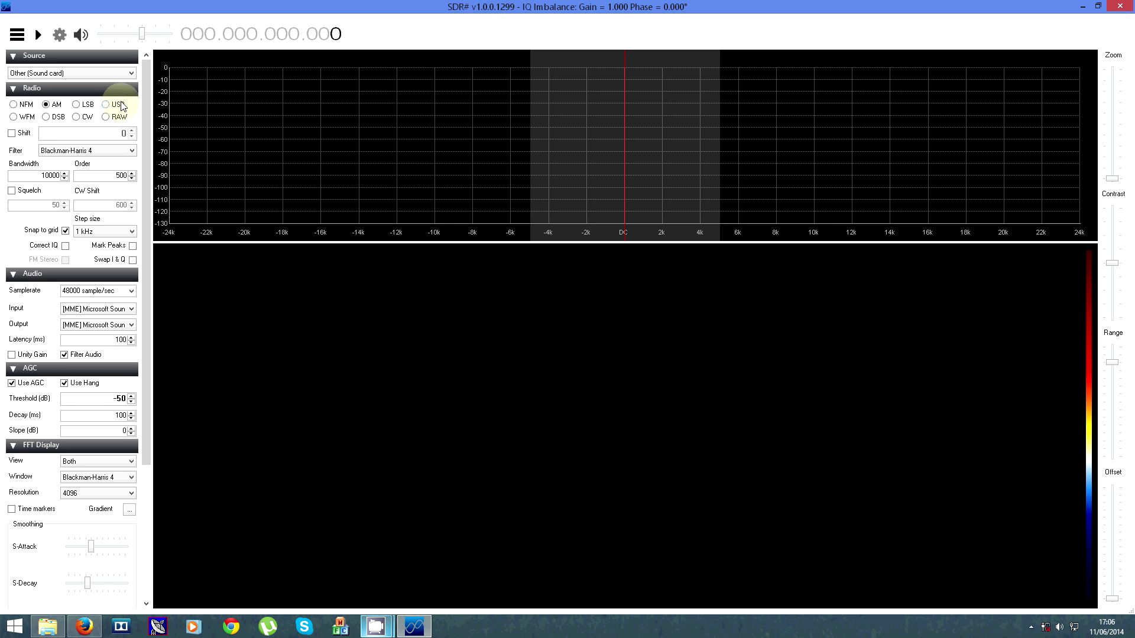
Set the signal source to RTL-SDR / USB and start reception.
{"action": "left_click", "coordinate": [87, 74]}
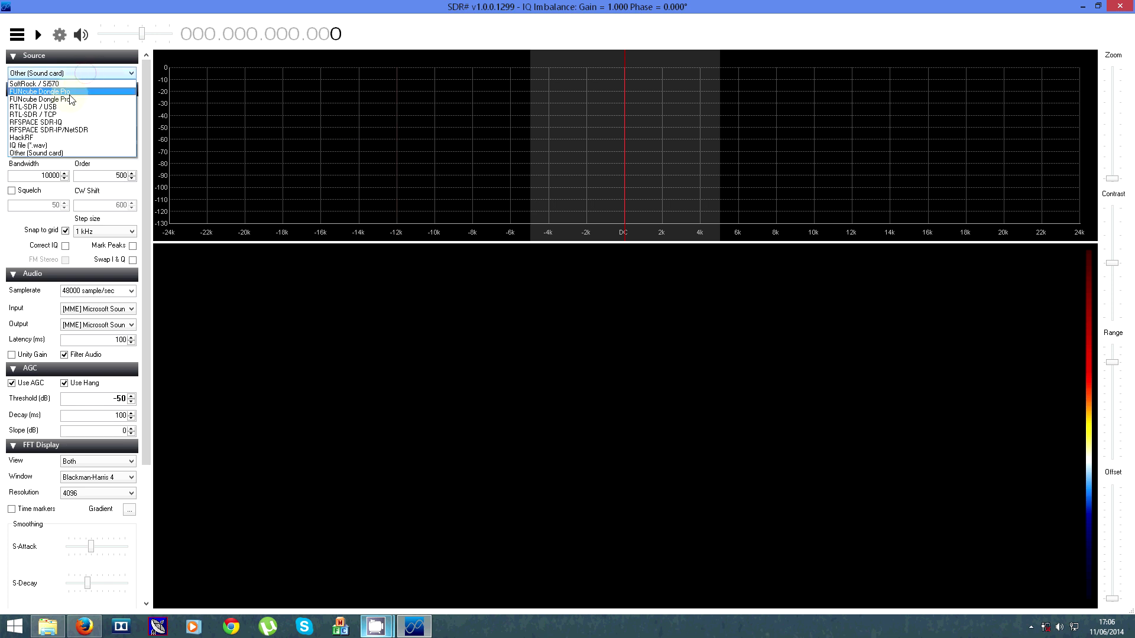
{"action": "left_click", "coordinate": [63, 107]}
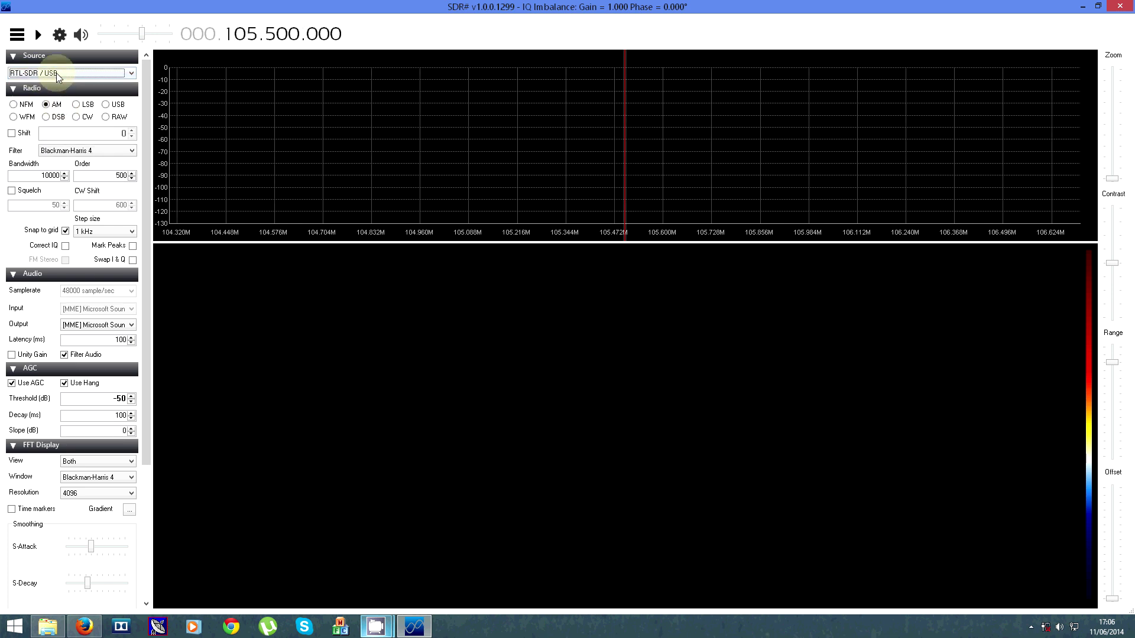
{"action": "left_click", "coordinate": [37, 39]}
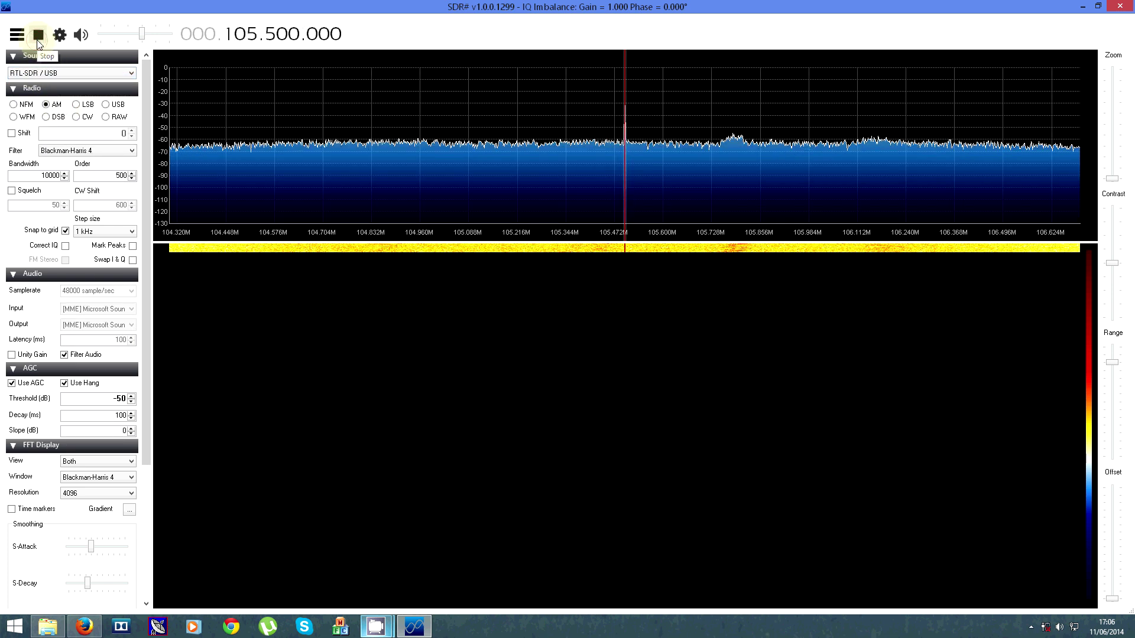
Tune up the band to 109.151 MHz along the spectrum display and stop reception.
{"action": "left_click_drag", "start_coordinate": [794, 167], "coordinate": [260, 170]}
{"action": "left_click_drag", "start_coordinate": [760, 170], "coordinate": [535, 137]}
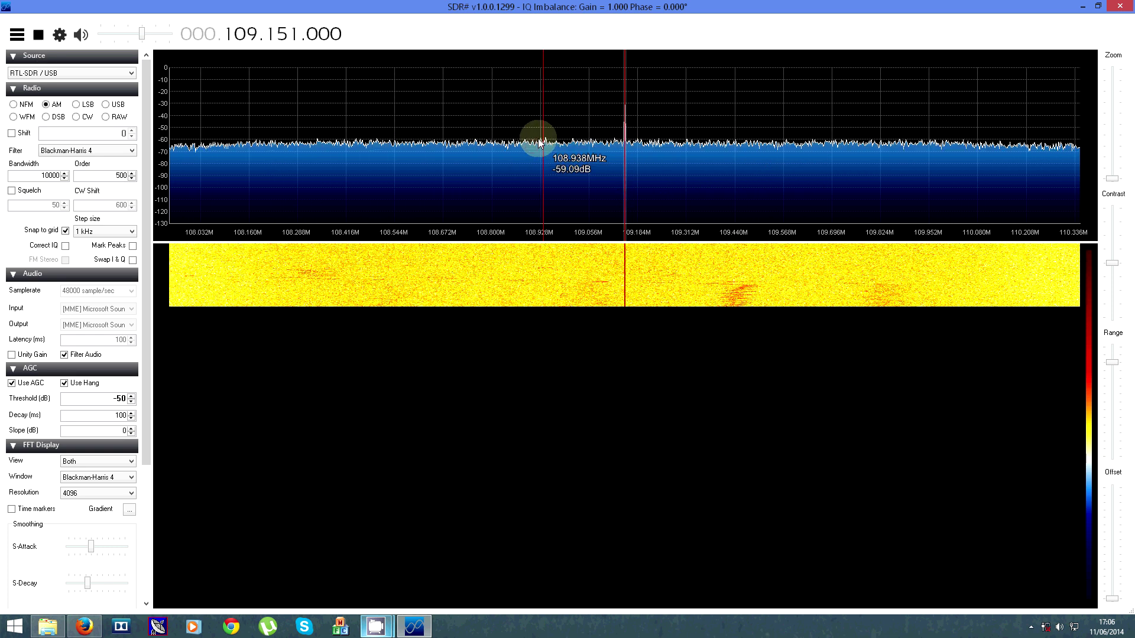
{"action": "left_click", "coordinate": [41, 39]}
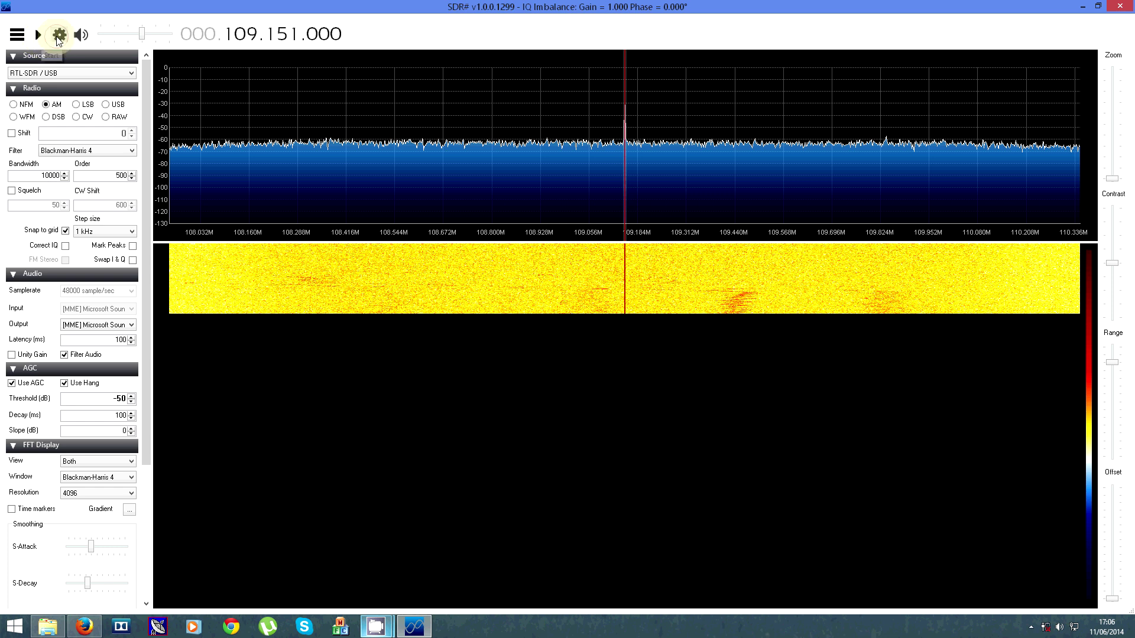
In the RTL-SDR Controller, enable Offset Tuning, RTL AGC and Tuner AGC, raise the RF gain and set the frequency correction to 50 ppm.
{"action": "left_click", "coordinate": [59, 37]}
{"action": "left_click_drag", "start_coordinate": [51, 135], "coordinate": [303, 188]}
{"action": "left_click", "coordinate": [311, 206]}
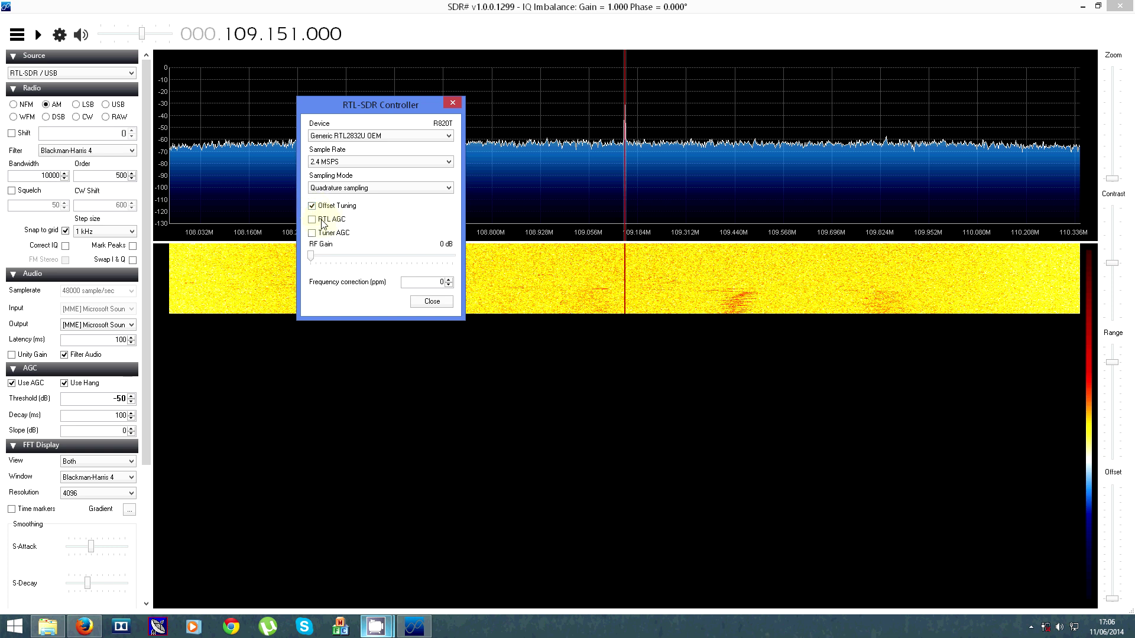
{"action": "left_click", "coordinate": [315, 219]}
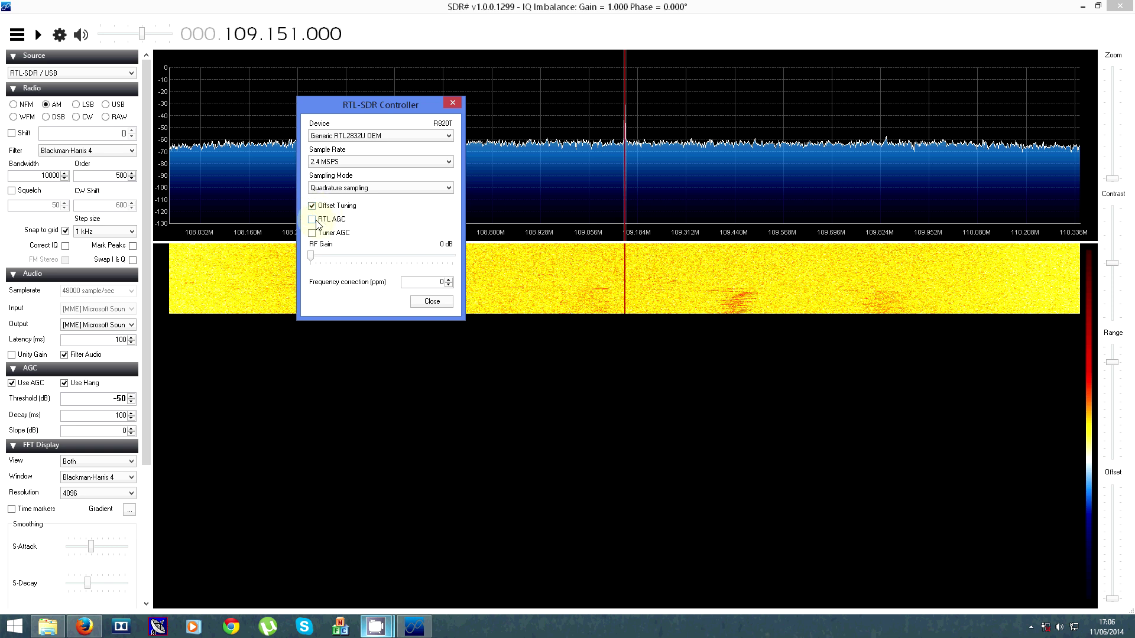
{"action": "left_click", "coordinate": [312, 256]}
{"action": "left_click", "coordinate": [312, 232]}
{"action": "left_click_drag", "start_coordinate": [312, 256], "coordinate": [411, 256]}
{"action": "left_click", "coordinate": [433, 285]}
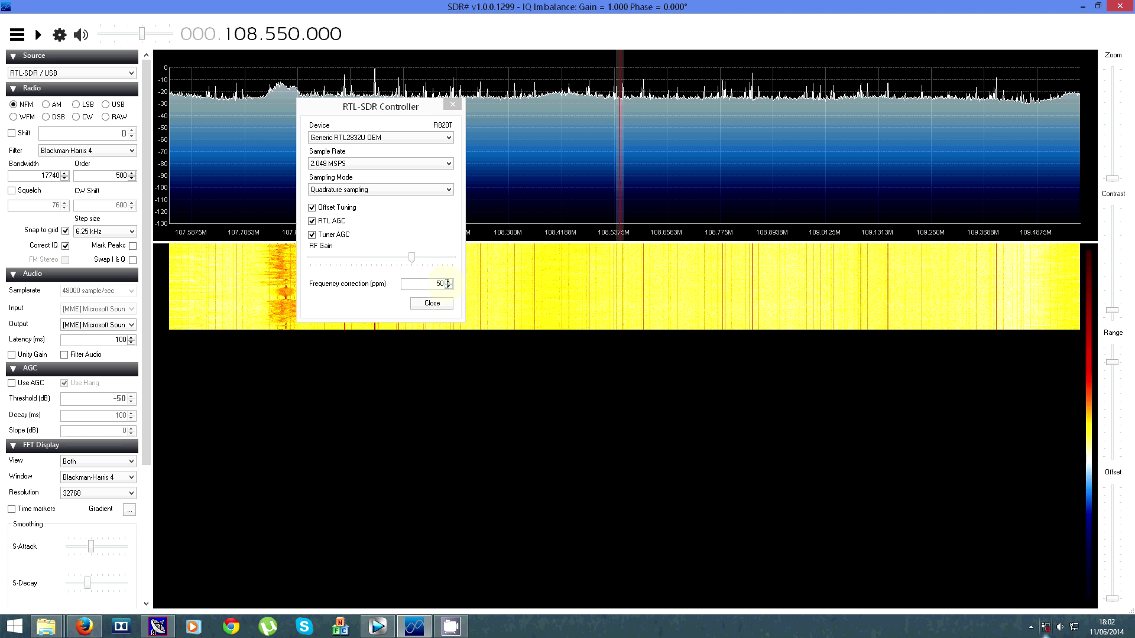
{"action": "left_click", "coordinate": [434, 285]}
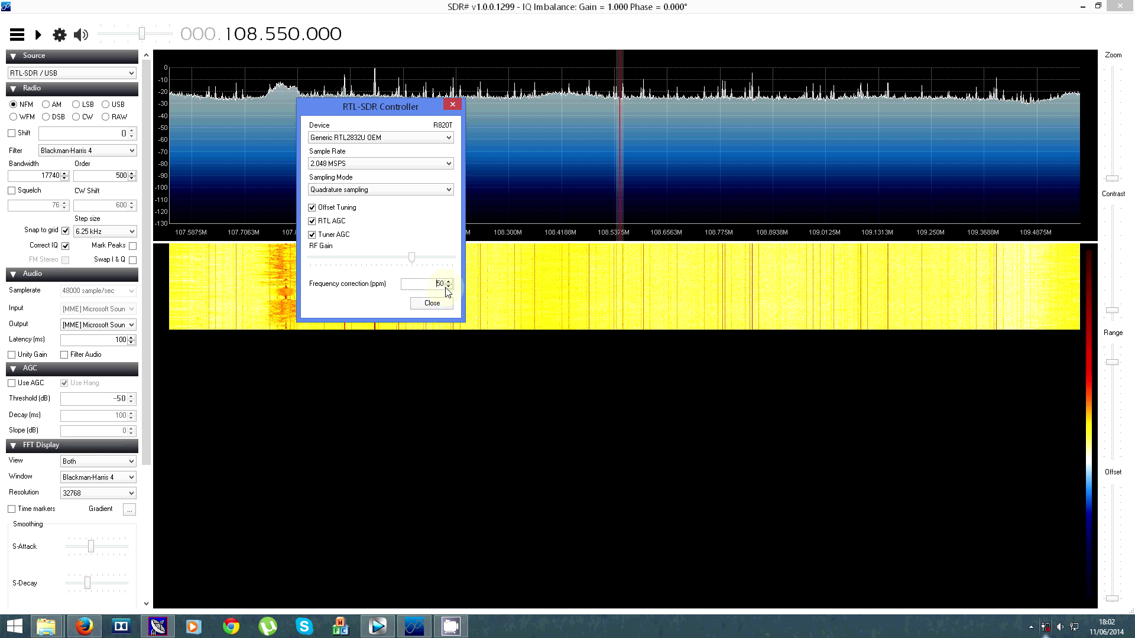
Close the RTL-SDR Controller settings and start reception again.
{"action": "left_click", "coordinate": [431, 303]}
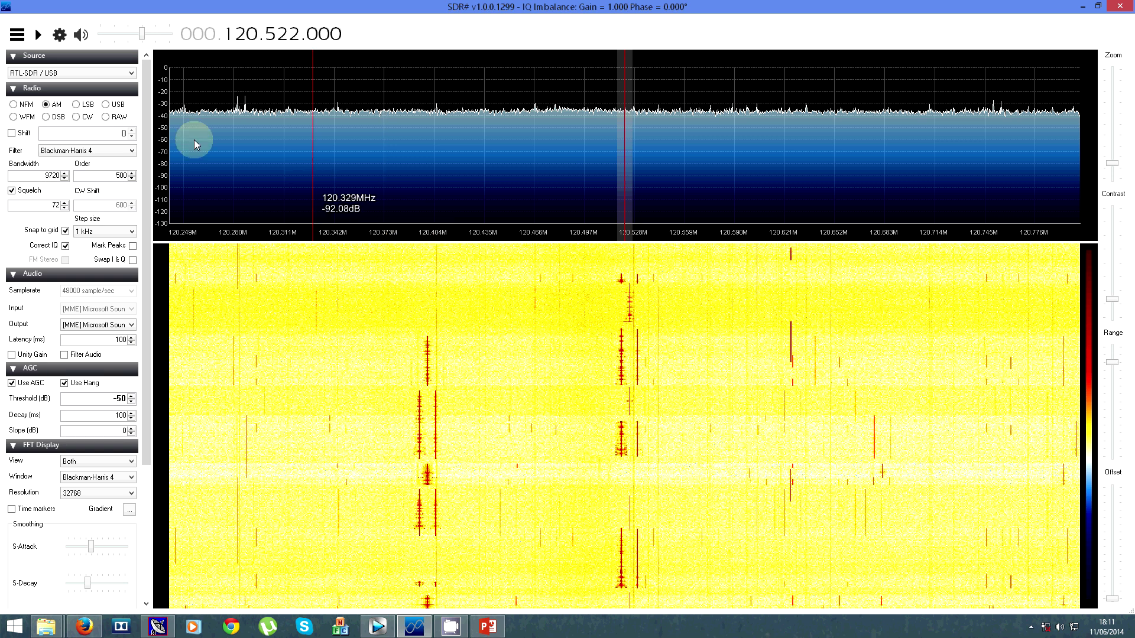
{"action": "left_click", "coordinate": [39, 36]}
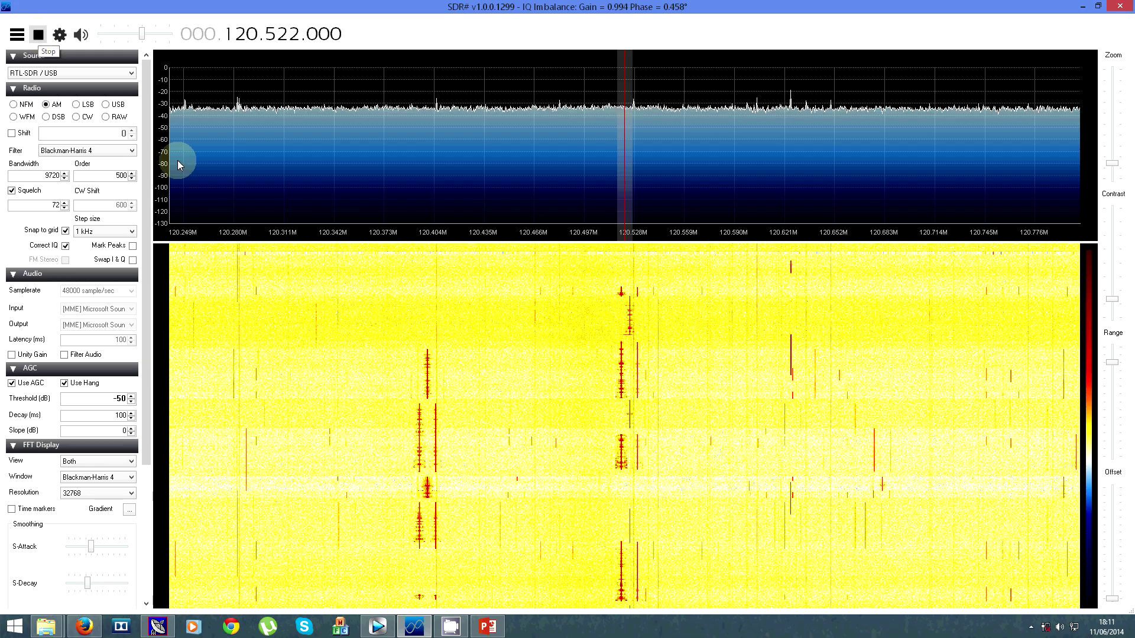